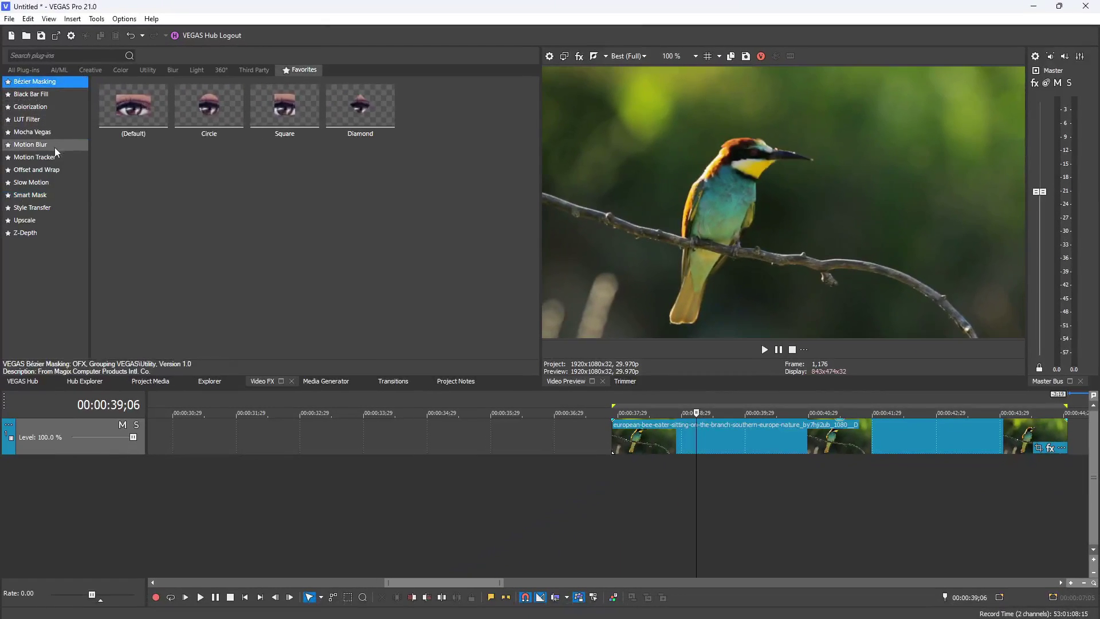
Step: Drop the Z-Depth (Default) preset onto the bee-eater clip, making a black silhouette on white
click(34, 232)
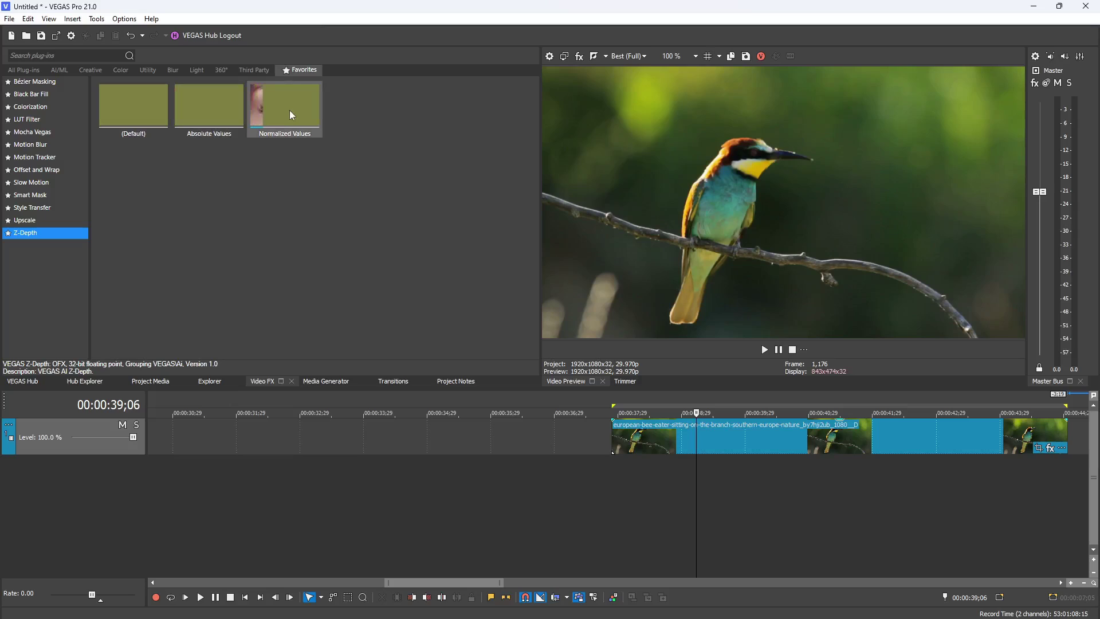
drag(126, 109, 682, 454)
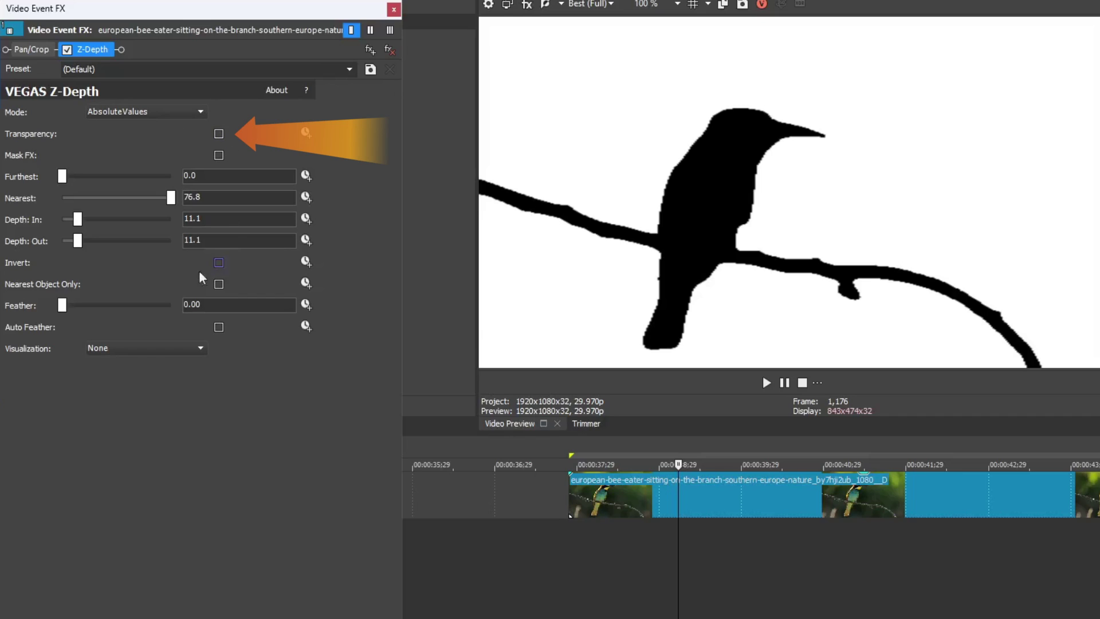
click(219, 135)
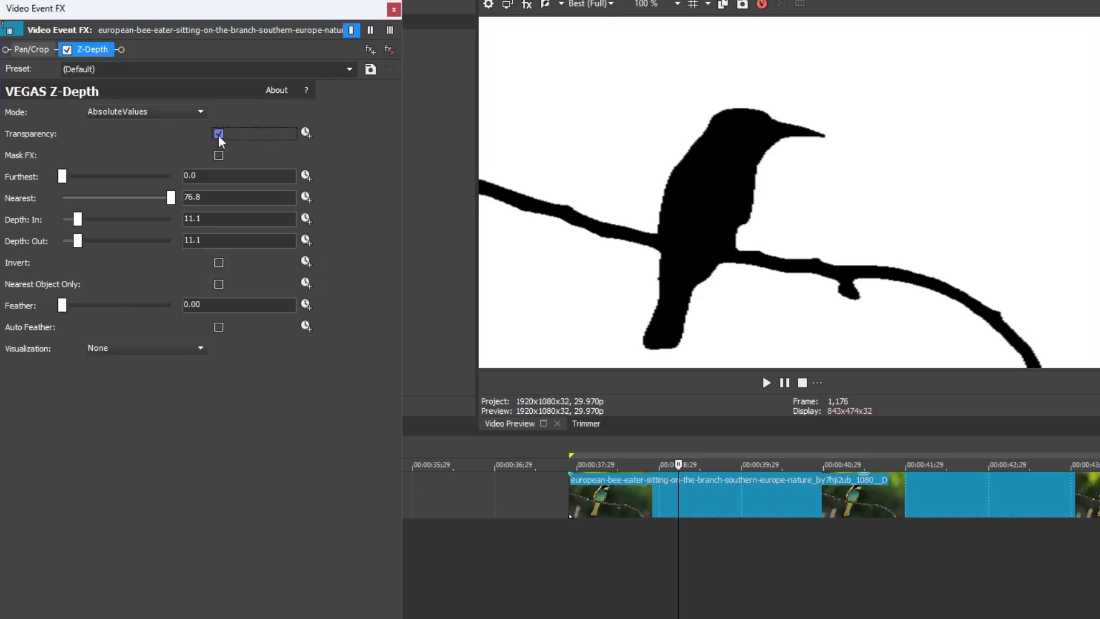
click(218, 134)
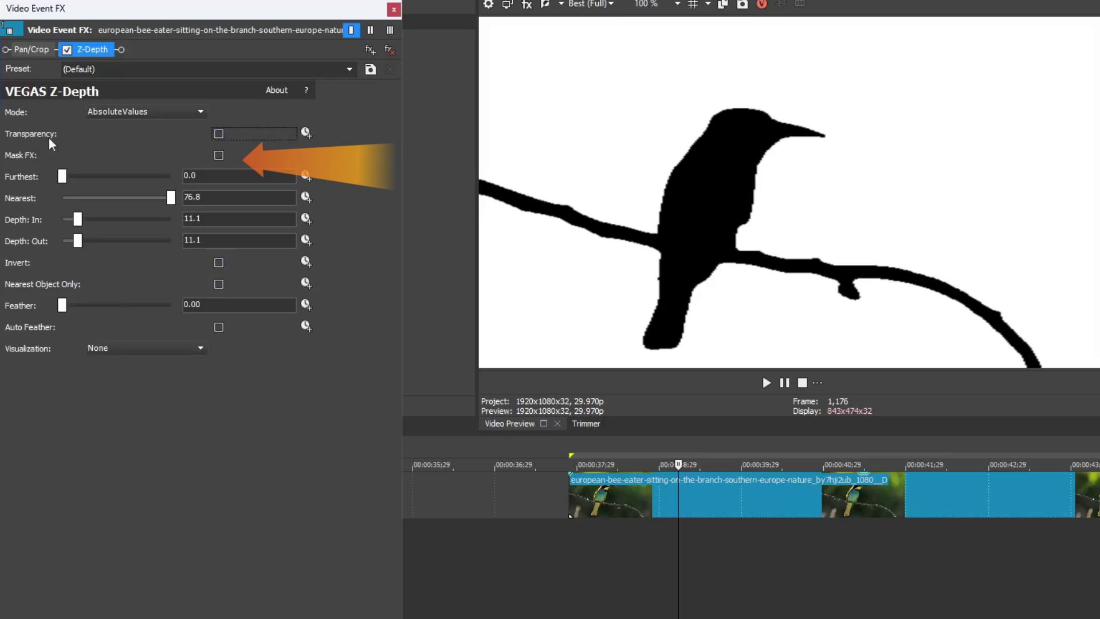
click(219, 155)
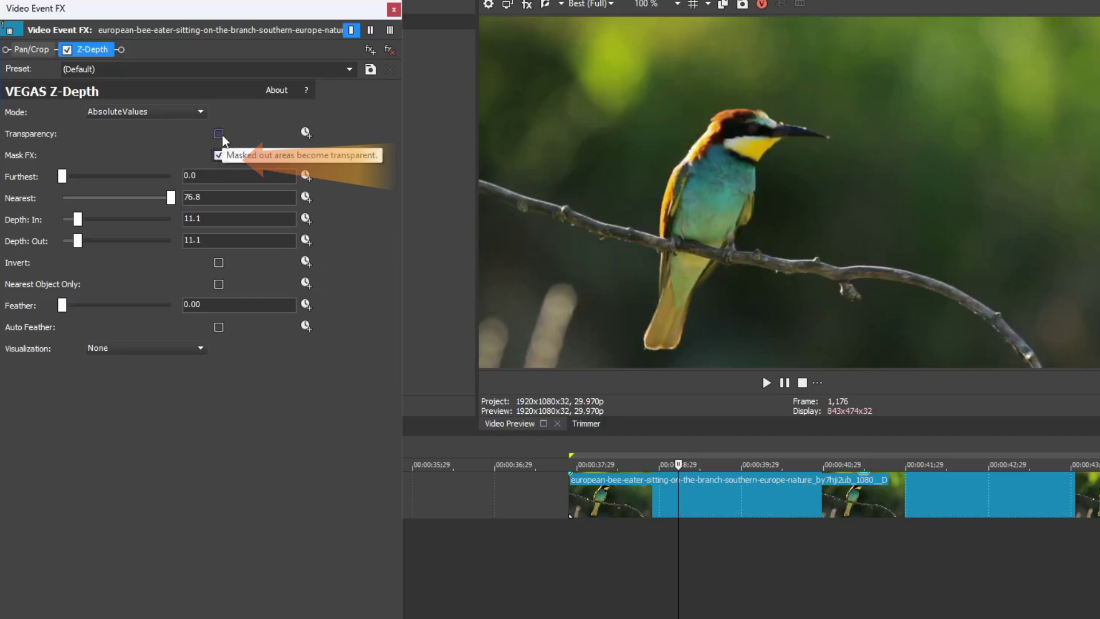
click(221, 136)
click(218, 154)
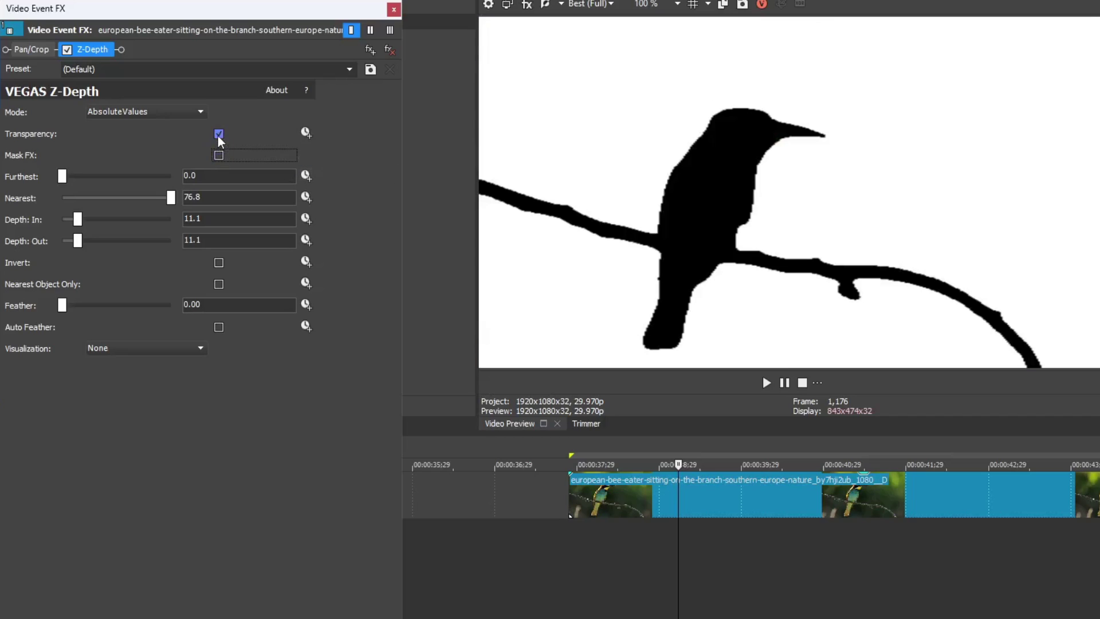
click(218, 135)
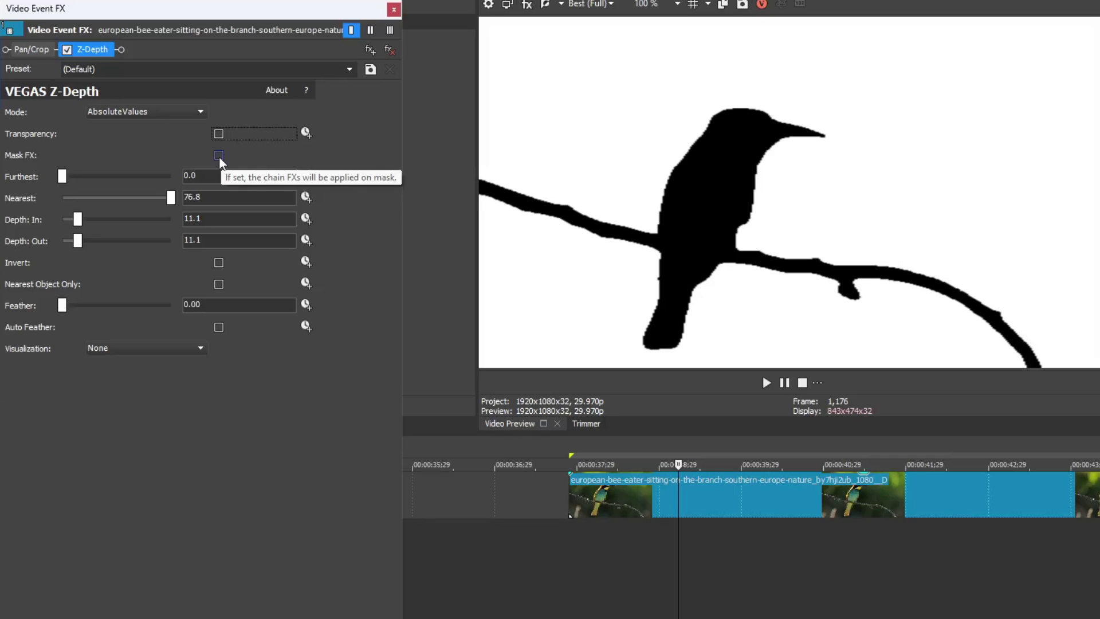
Step: Add a new video track with a Sample Text title and move it below the bird clip
right_click(569, 544)
click(603, 587)
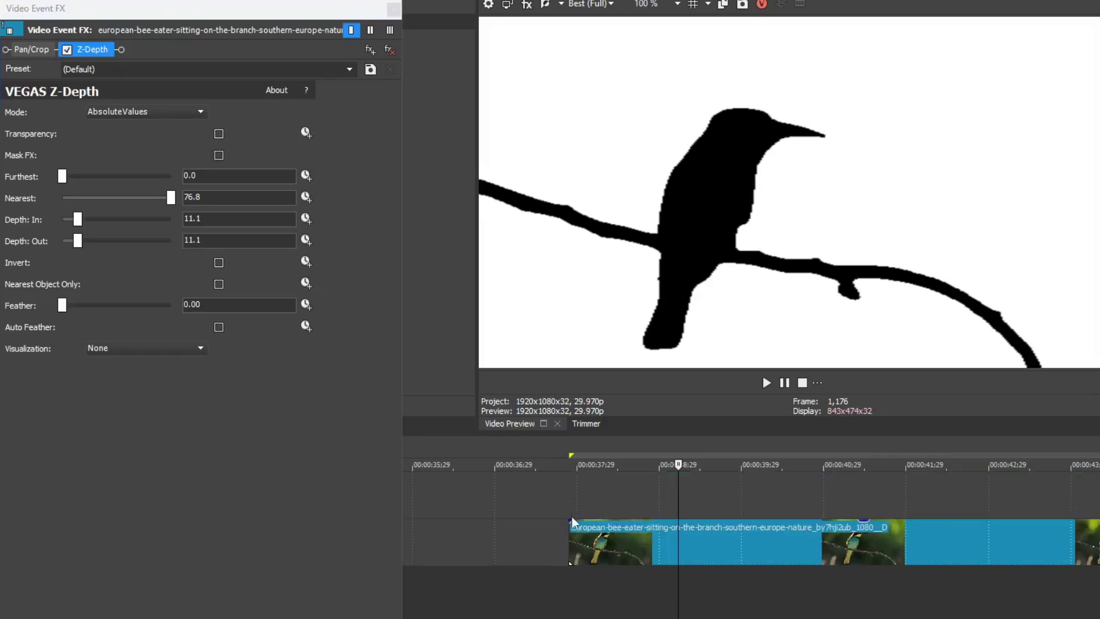
right_click(586, 493)
click(648, 446)
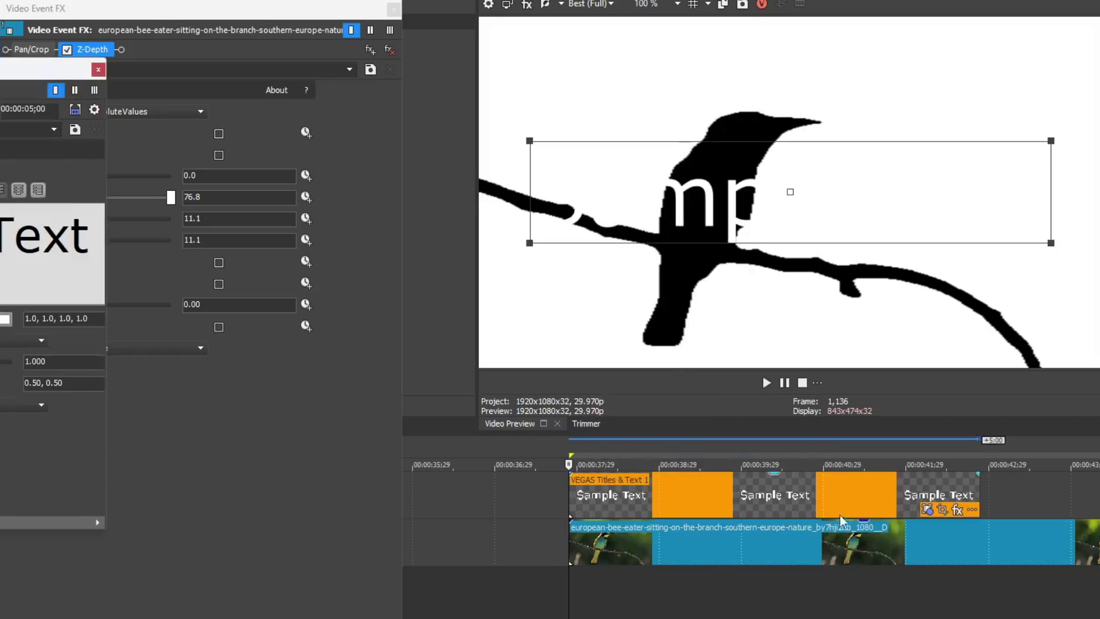
drag(777, 496, 778, 568)
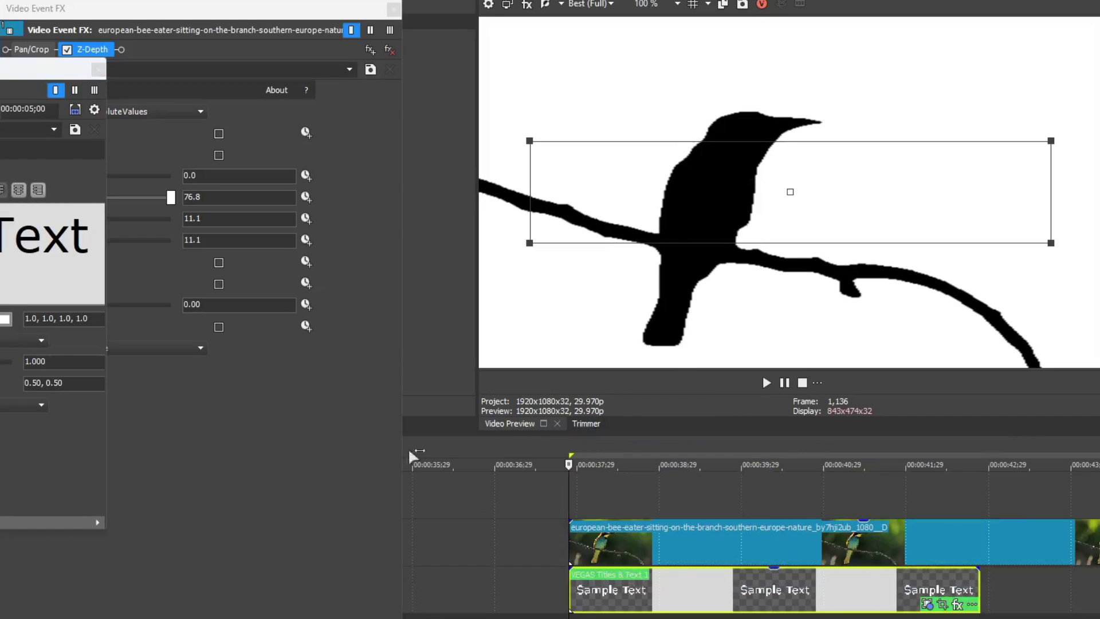
Step: Turn on Transparency and Mask FX in the Z-Depth settings
click(98, 69)
click(219, 134)
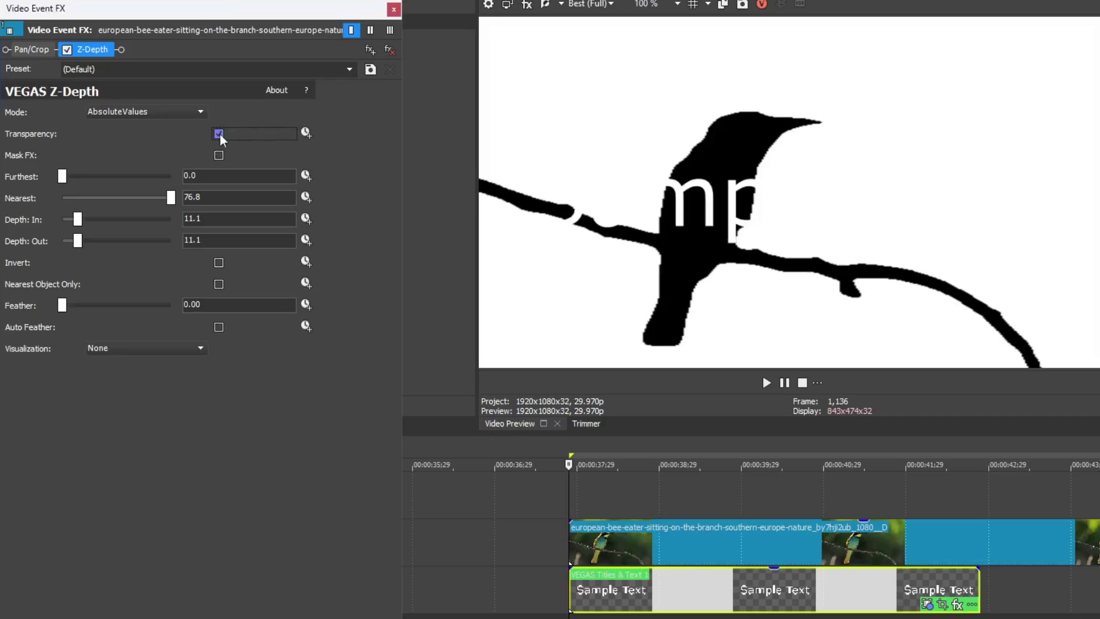
click(223, 156)
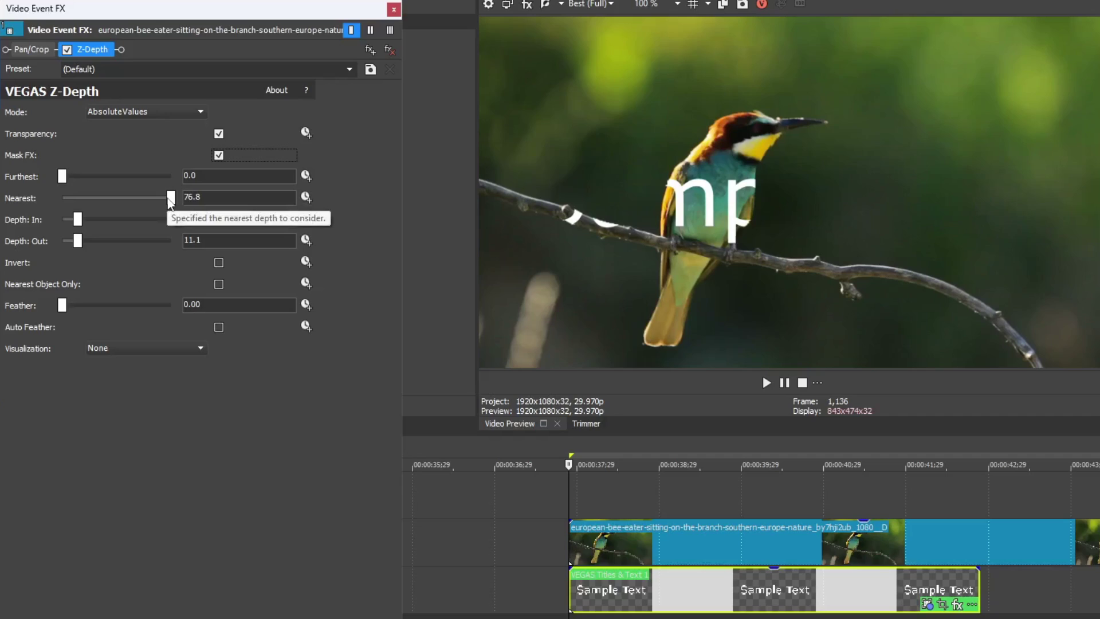
Step: Try the Furthest and Nearest depth sliders, then enable Invert in Z-Depth
mouse_move(62, 179)
mouse_down()
mouse_move(114, 180)
mouse_move(46, 184)
mouse_up()
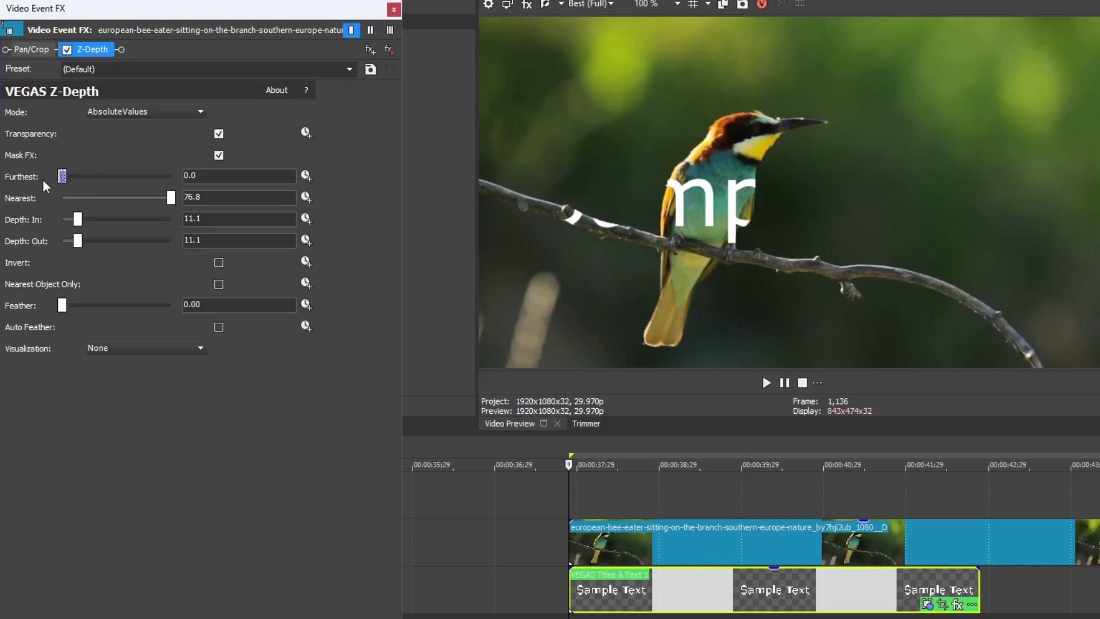
mouse_move(172, 201)
mouse_down()
mouse_move(81, 201)
mouse_move(174, 206)
mouse_up()
click(219, 263)
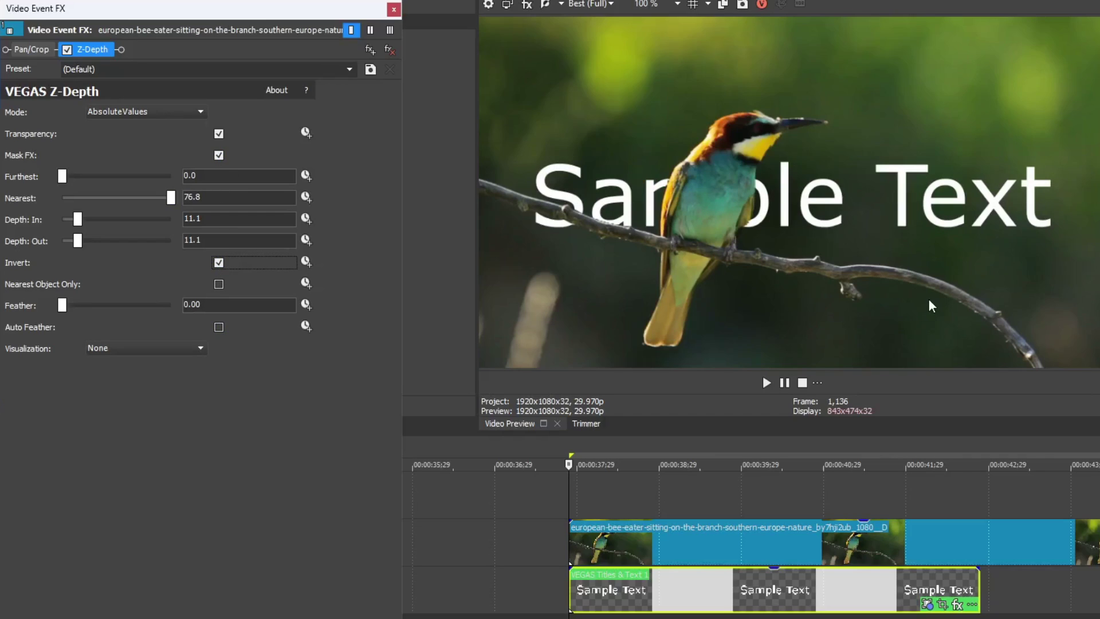
Step: In Event Pan/Crop, shift and enlarge the Sample Text framing, then close Video Event FX
click(942, 603)
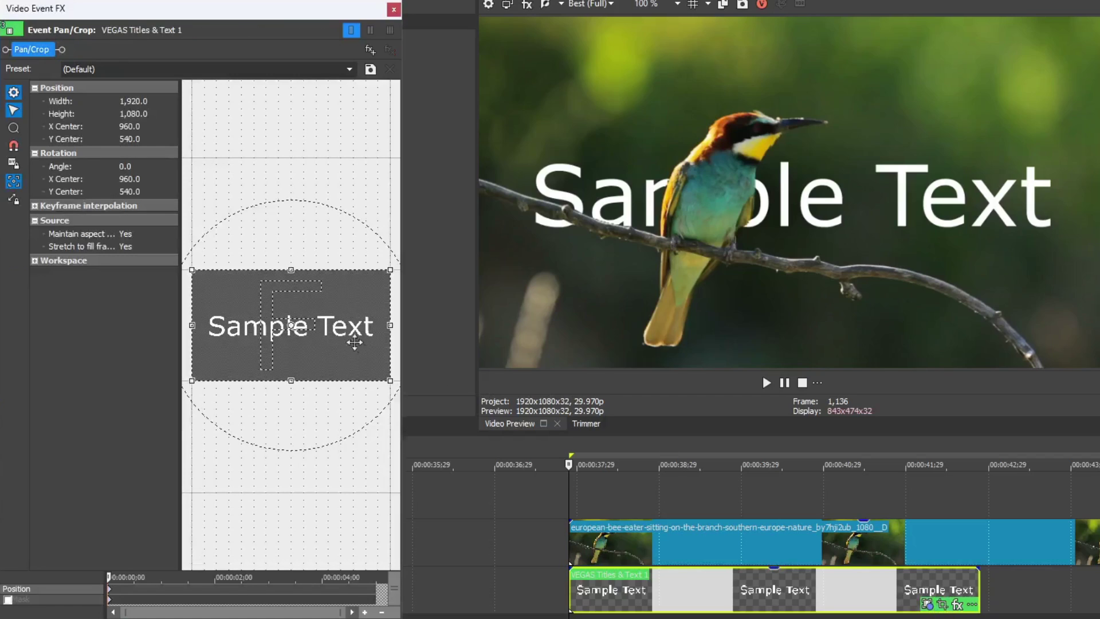
drag(307, 341, 293, 366)
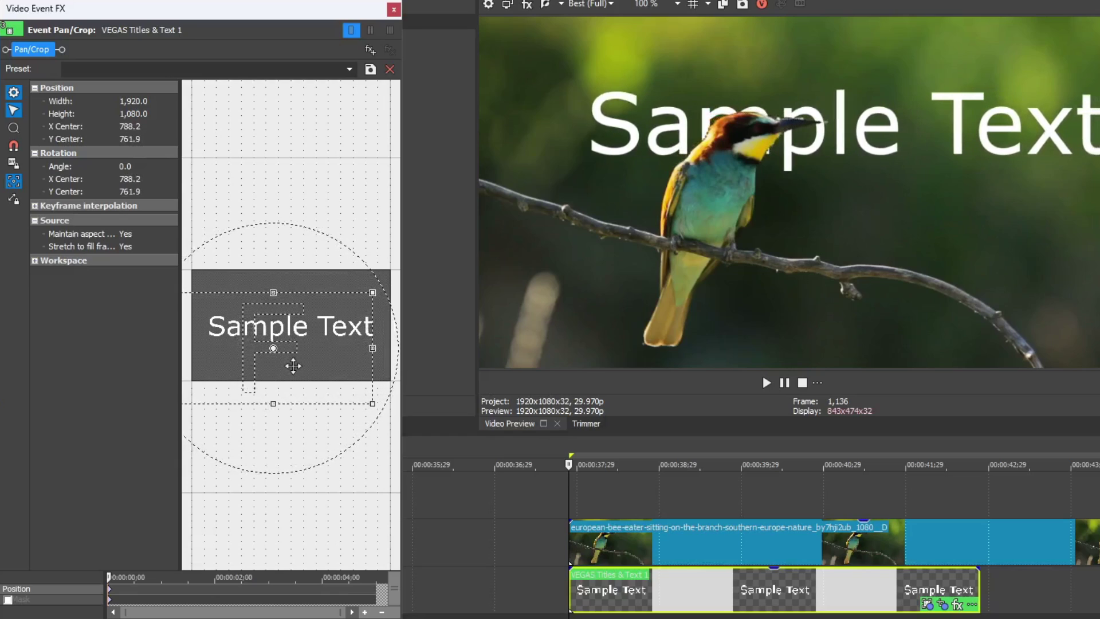
drag(373, 292, 321, 326)
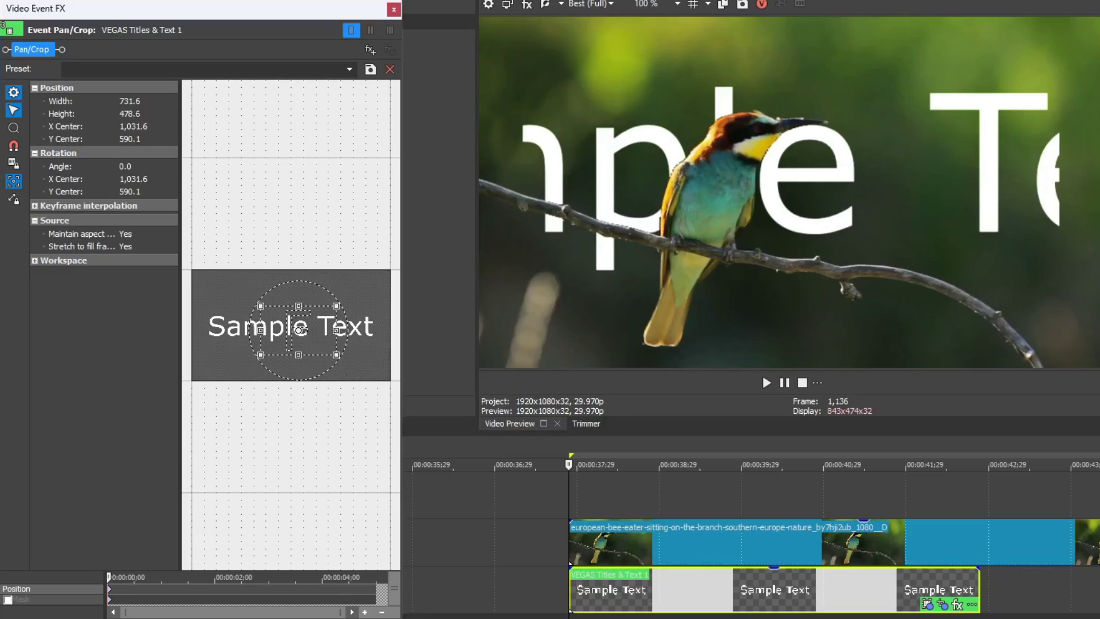
click(393, 10)
Step: Insert the White preset from the Solid Color media generator as a background
click(192, 423)
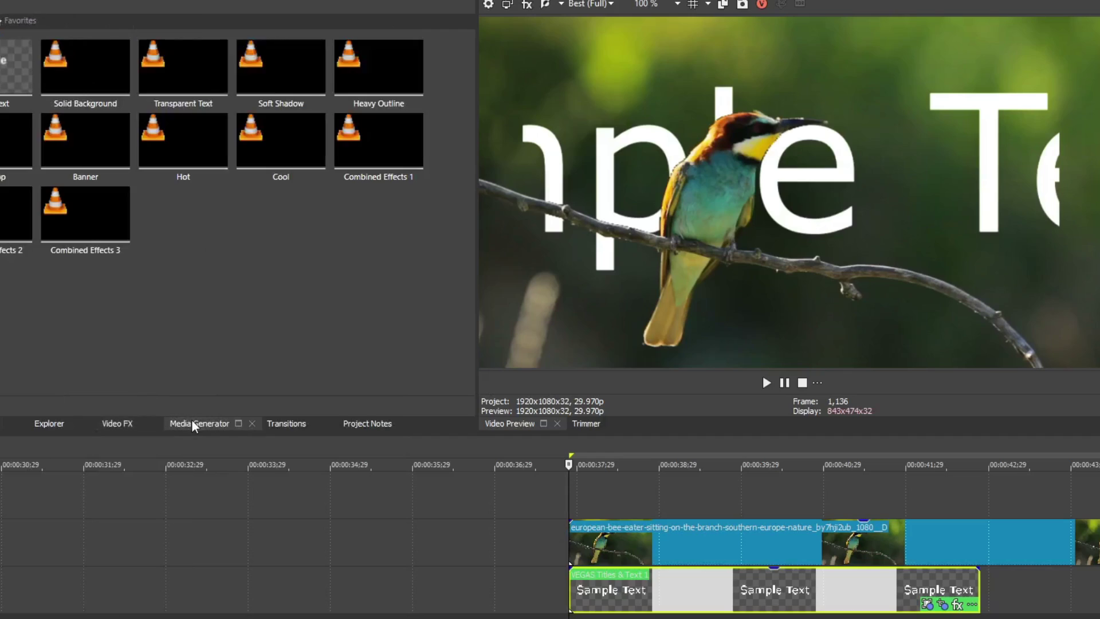
click(3, 143)
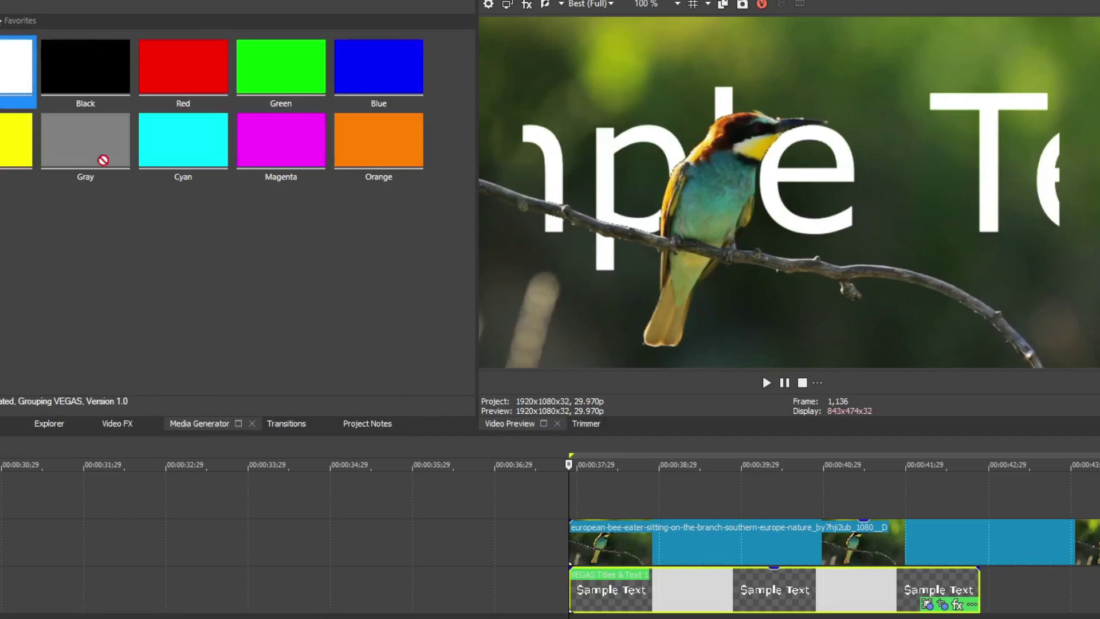
double_click(17, 66)
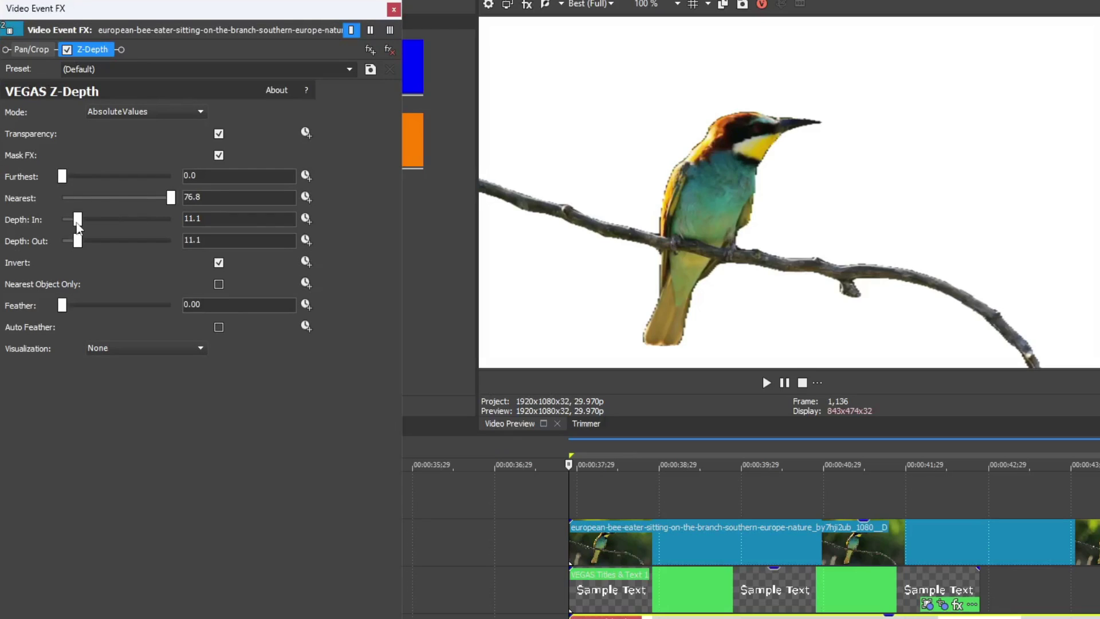
Step: Set Z-Depth Depth In to 0.0 and Depth Out to 17.8, toggling Invert to check
mouse_move(78, 225)
mouse_down()
mouse_move(166, 227)
mouse_move(58, 232)
mouse_up()
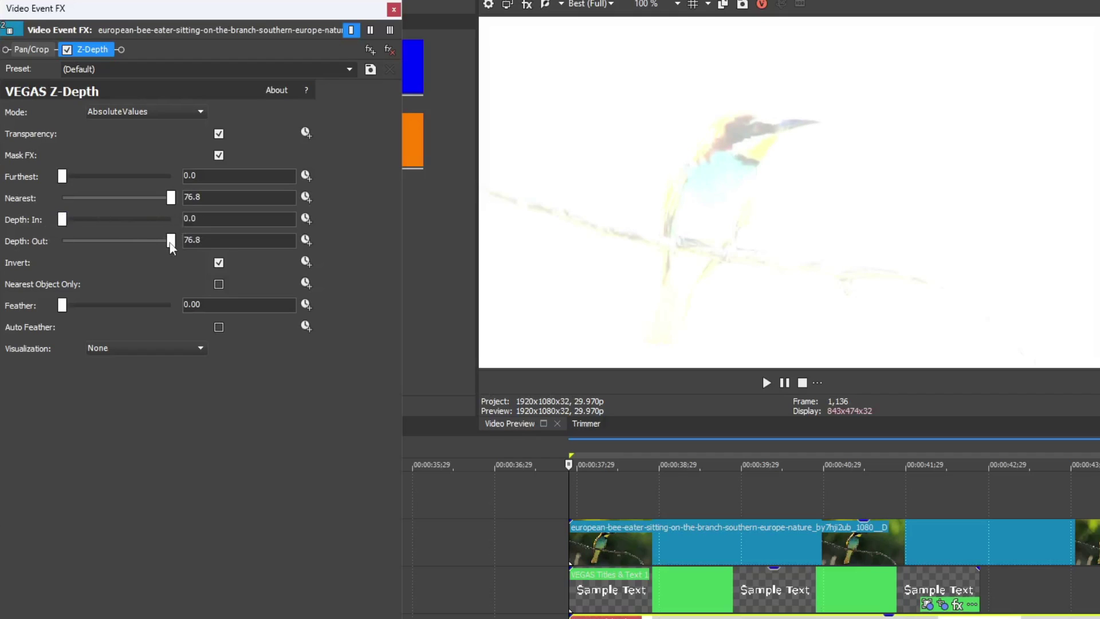
drag(170, 243, 87, 257)
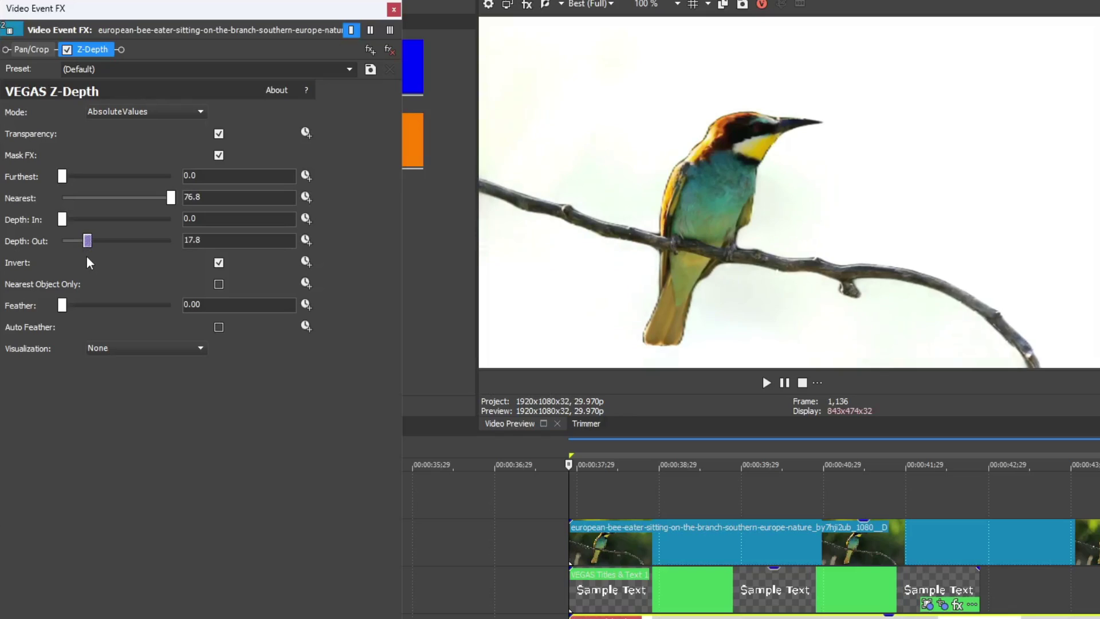
click(219, 263)
click(219, 263)
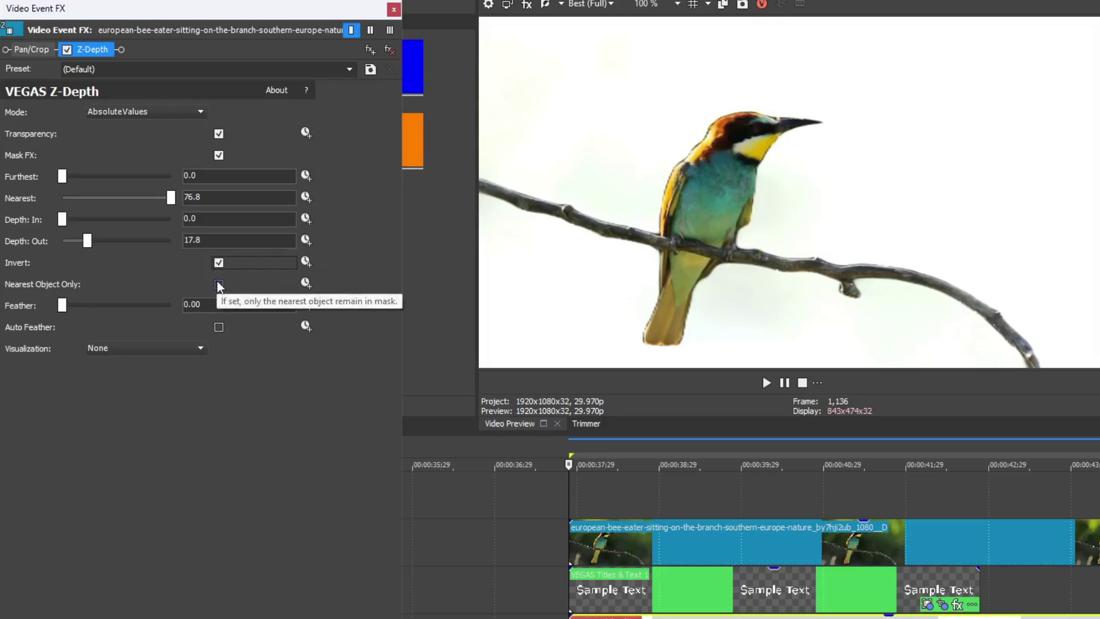
Step: Set Z-Depth Depth In and Depth Out both to 11.0
drag(62, 305, 118, 309)
drag(62, 219, 82, 242)
click(212, 238)
double_click(211, 238)
text(11)
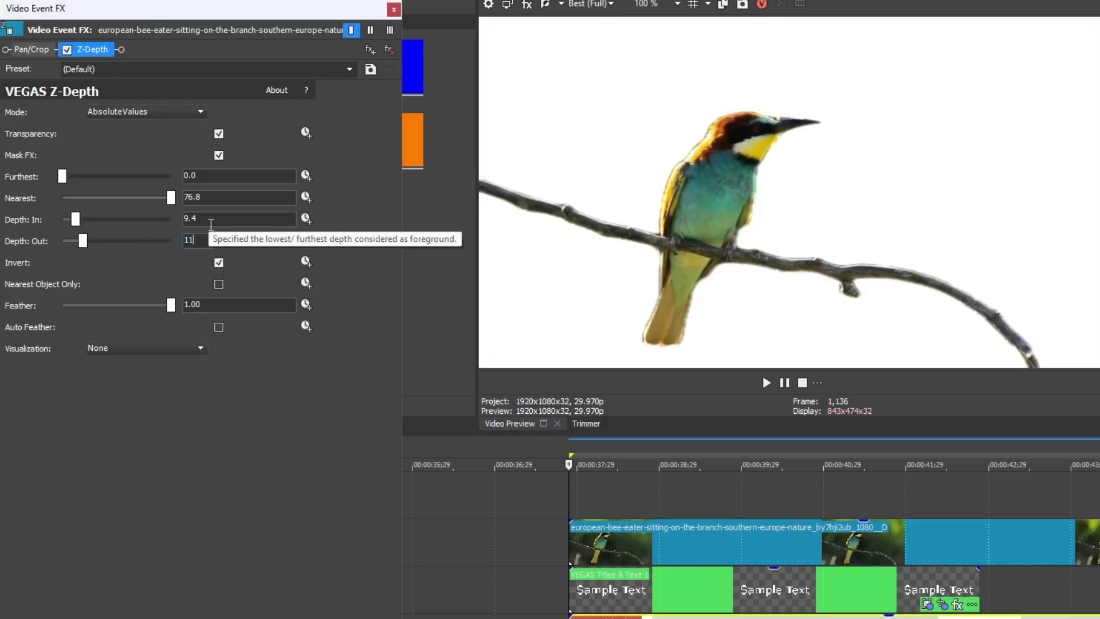
key(Return)
Step: Drop Feather to 0 and turn on Auto Feather
drag(171, 305, 93, 298)
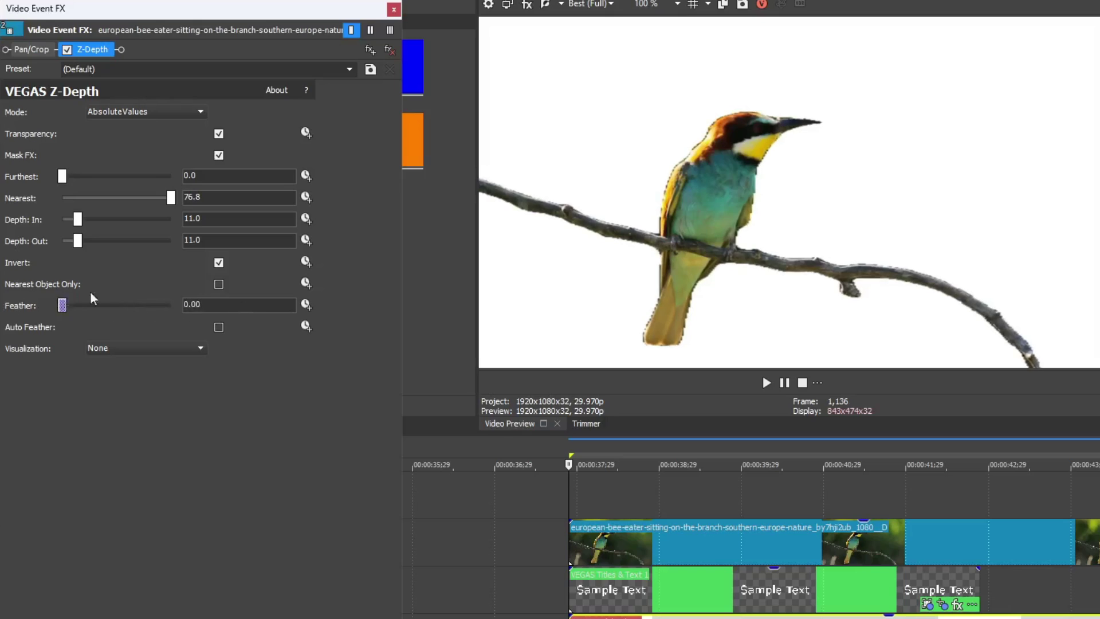
click(219, 327)
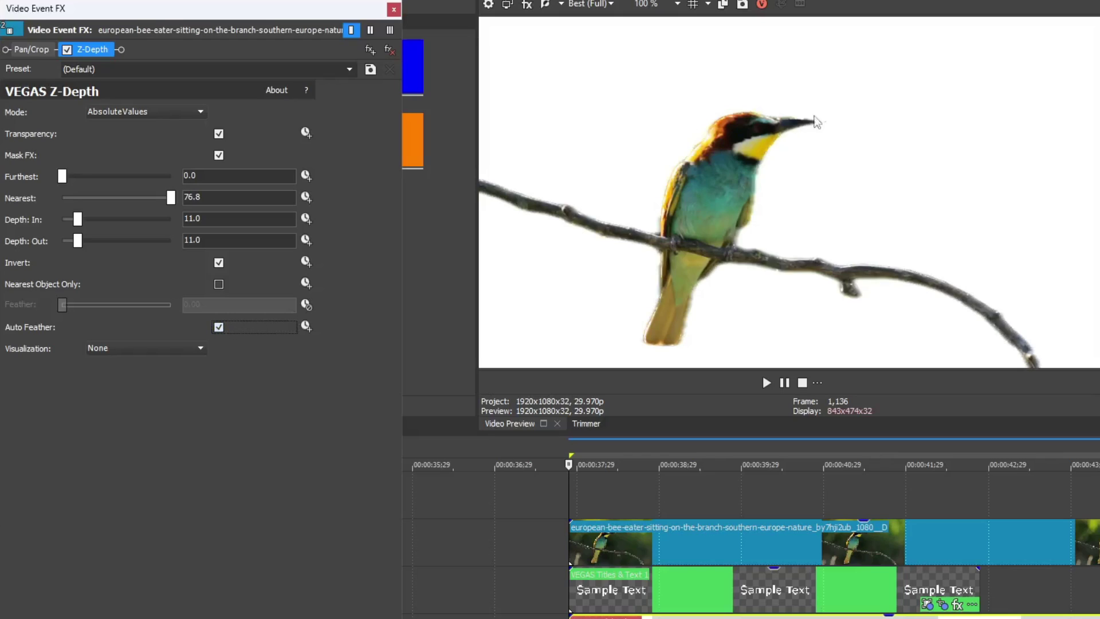
click(123, 348)
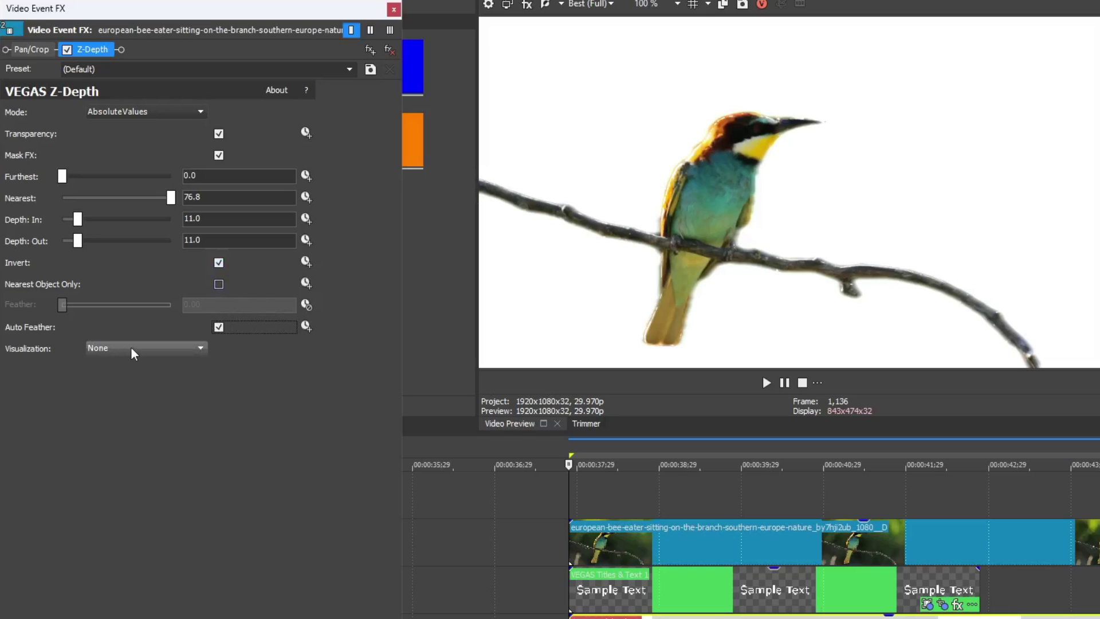
Step: Preview the Thresholded Depth visualization, marking the bird and branch as foreground, then return to normal
click(133, 349)
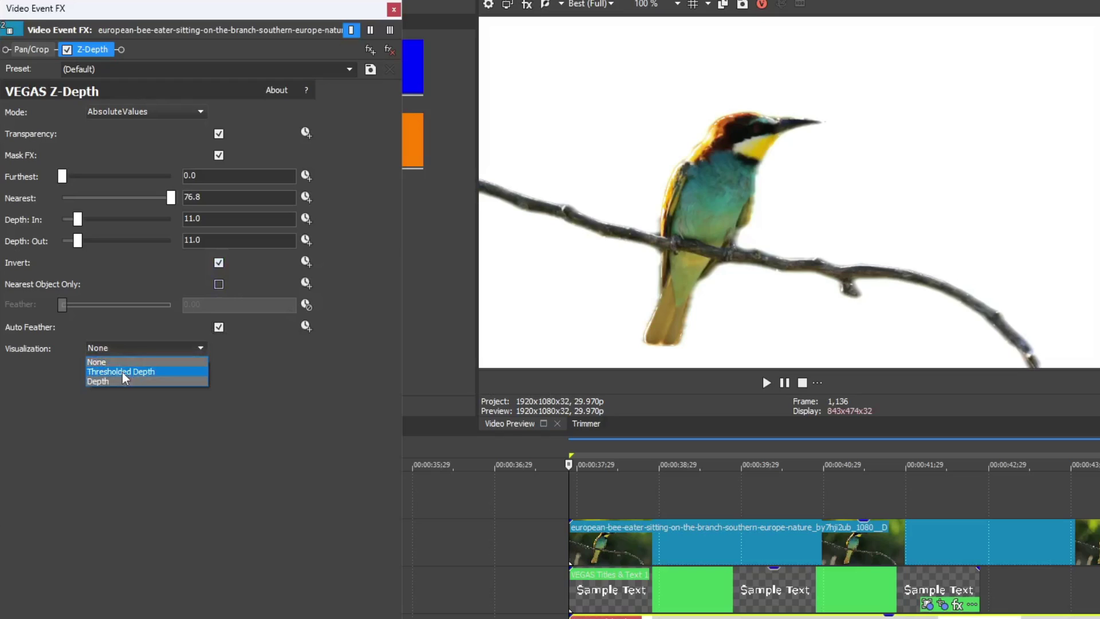
click(122, 373)
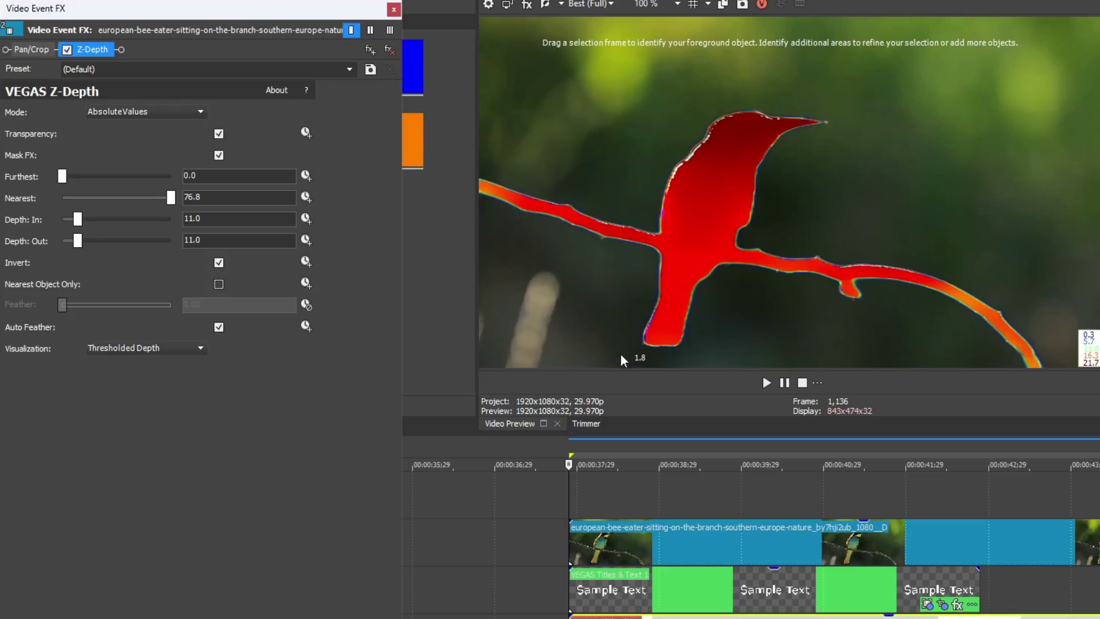
drag(620, 353, 837, 91)
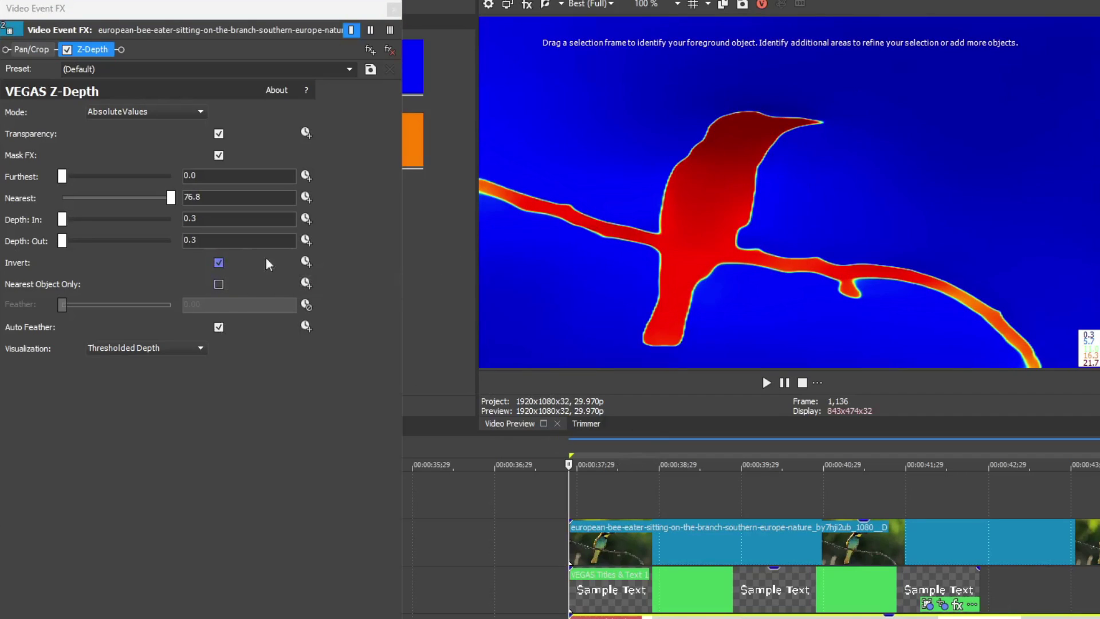
click(149, 347)
click(153, 361)
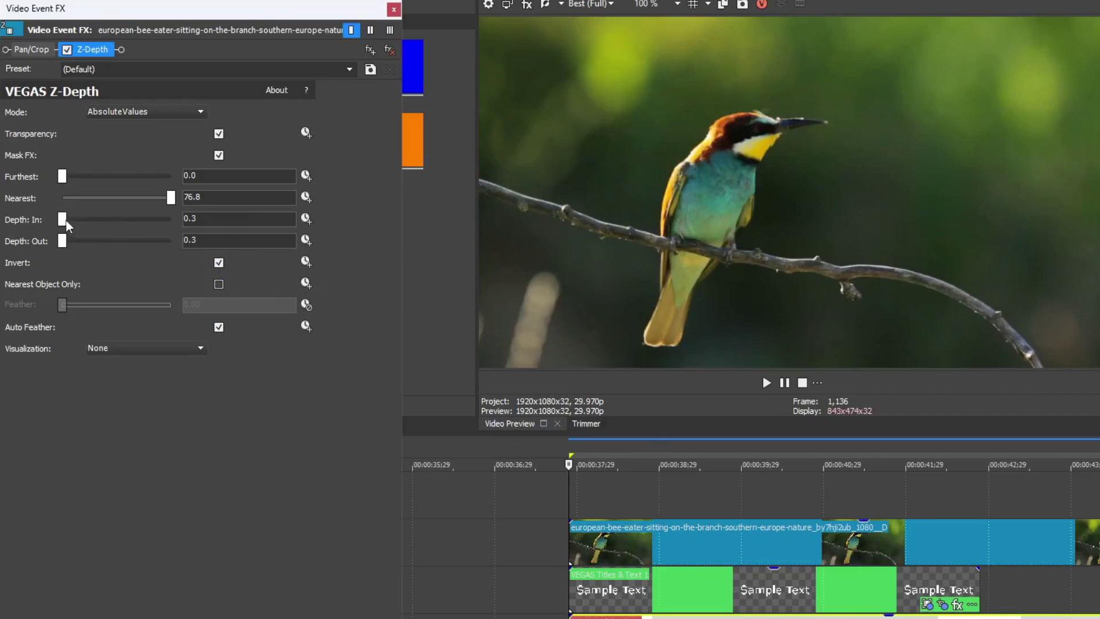
Step: Set Depth In and Depth Out both to 12
drag(63, 221, 86, 241)
double_click(191, 219)
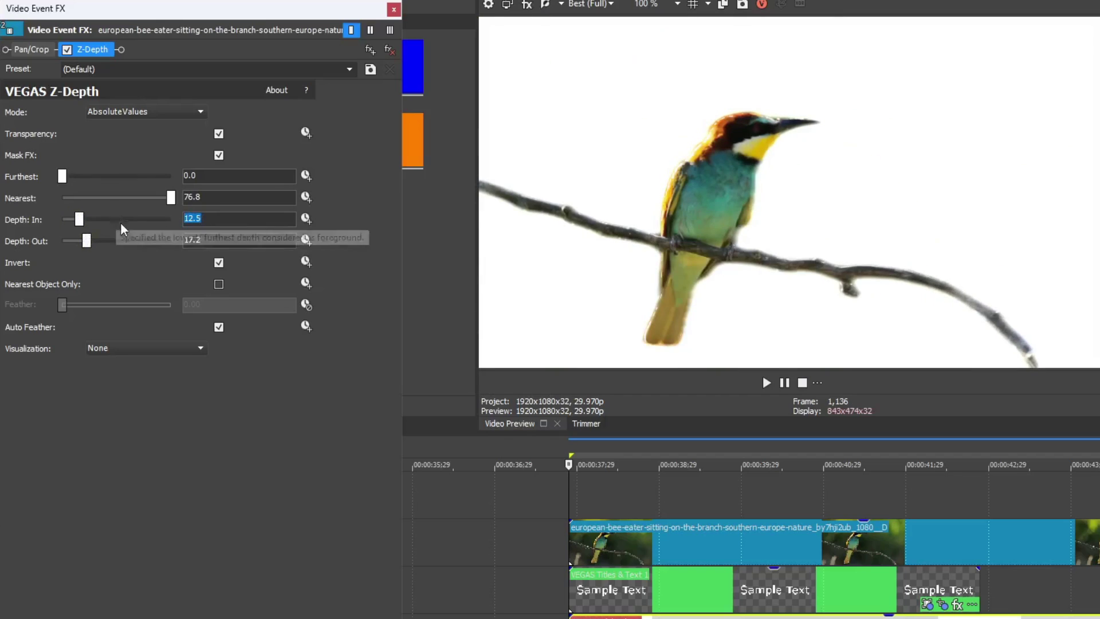
text(12)
key(Tab)
text(12)
key(Return)
Step: Switch the visualization to Thresholded Depth, then to the greyscale Depth map
click(200, 347)
click(144, 371)
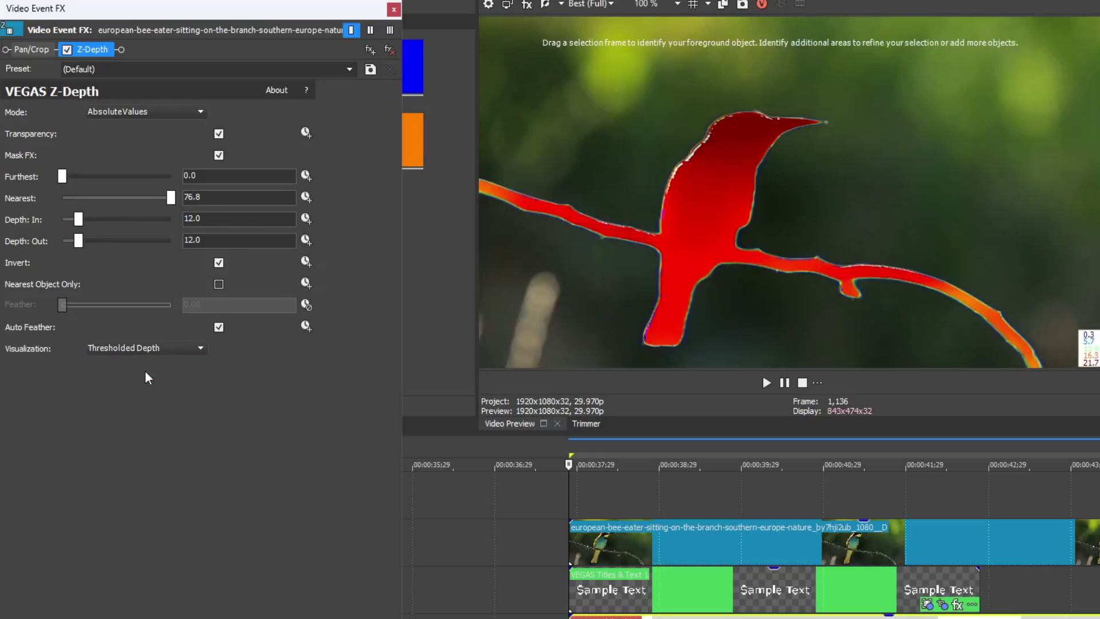
click(147, 347)
click(141, 381)
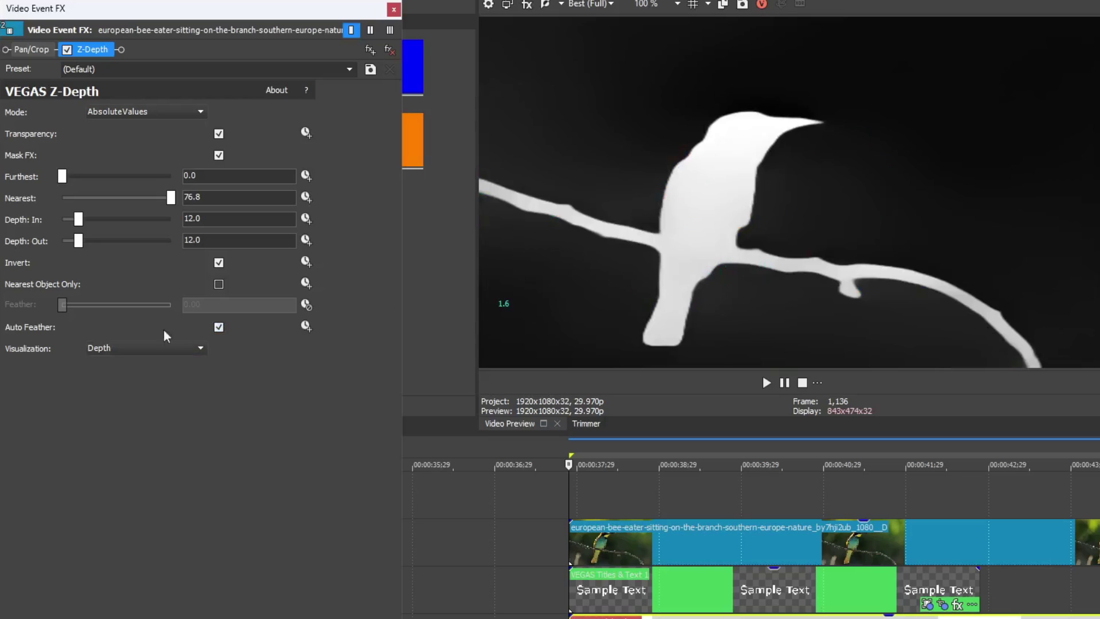
Step: Experiment with the depth sliders, far limit 37.6 and nearest bound 17.8 then 76.8
drag(78, 219, 150, 244)
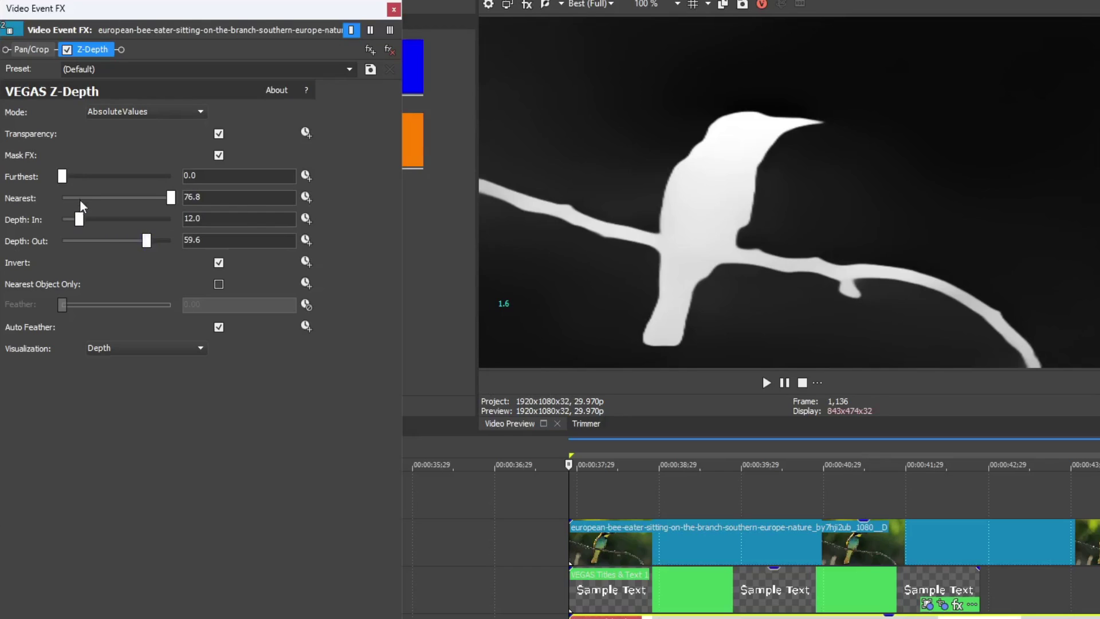
mouse_move(78, 219)
mouse_down()
mouse_move(173, 221)
mouse_move(61, 220)
mouse_up()
drag(170, 242, 116, 241)
drag(171, 198, 204, 208)
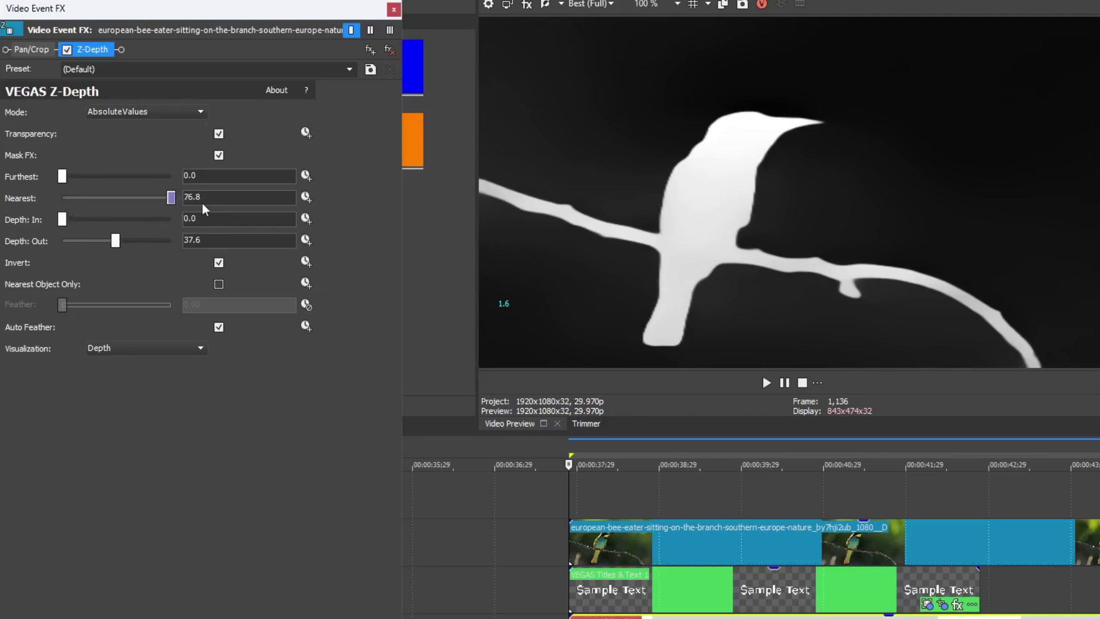
drag(62, 177, 32, 183)
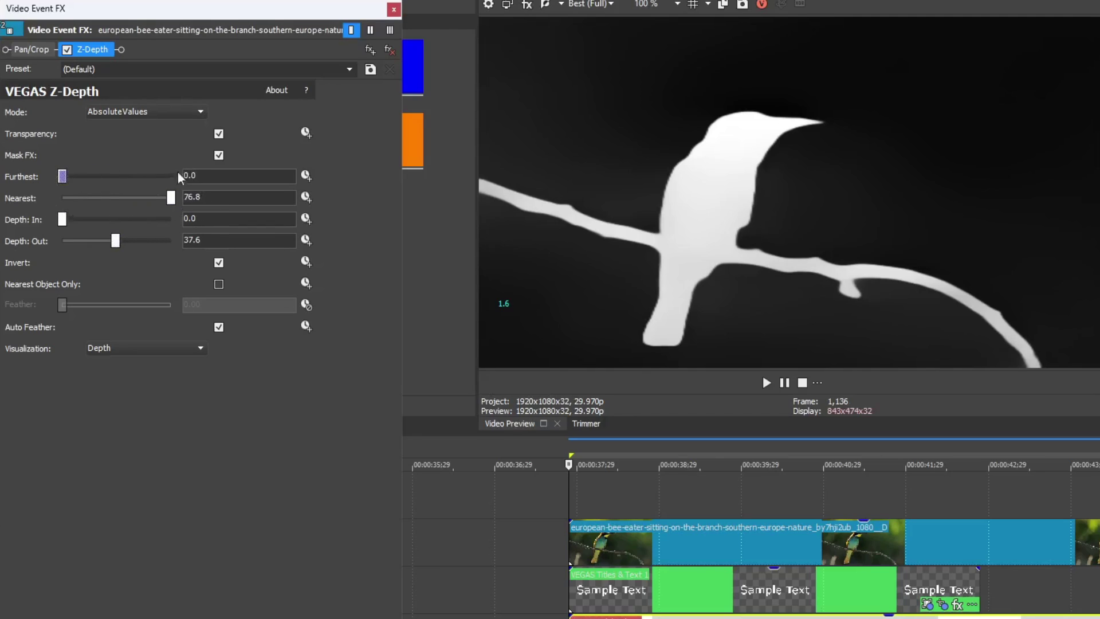
Step: Toggle Mask FX, Transparency and Auto Feather, ending with Auto Feather off and Mask FX on
click(218, 155)
click(220, 135)
click(219, 135)
click(219, 327)
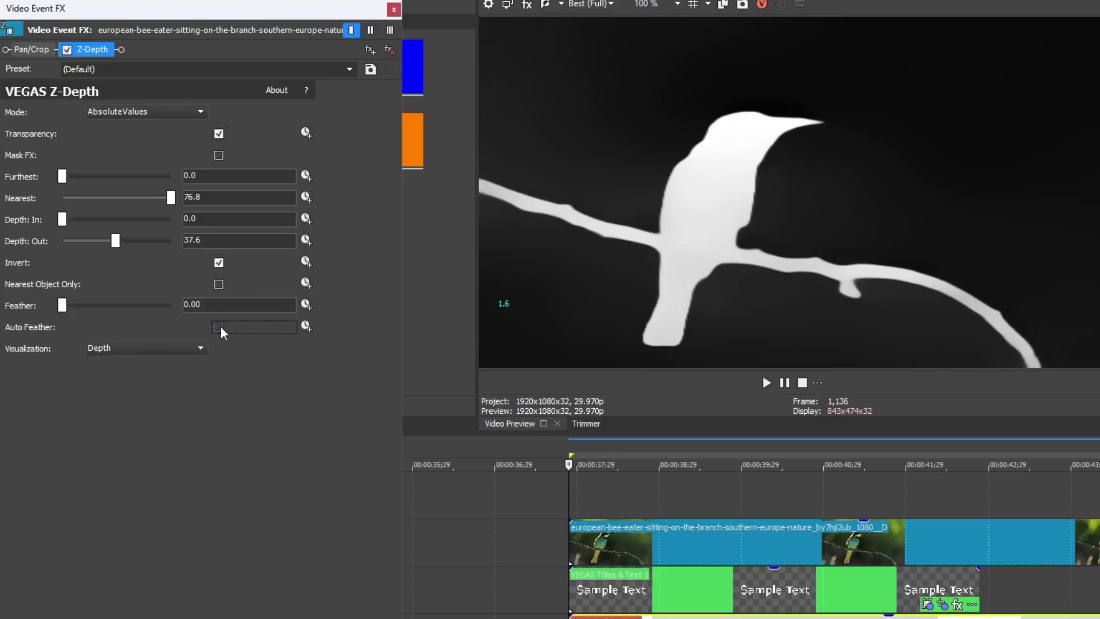
click(219, 327)
click(219, 327)
click(218, 155)
Step: Enter 12 as the near depth value
click(70, 210)
text(12)
key(Tab)
Step: Enter 12 for the far depth and set Visualization back to None
text(12)
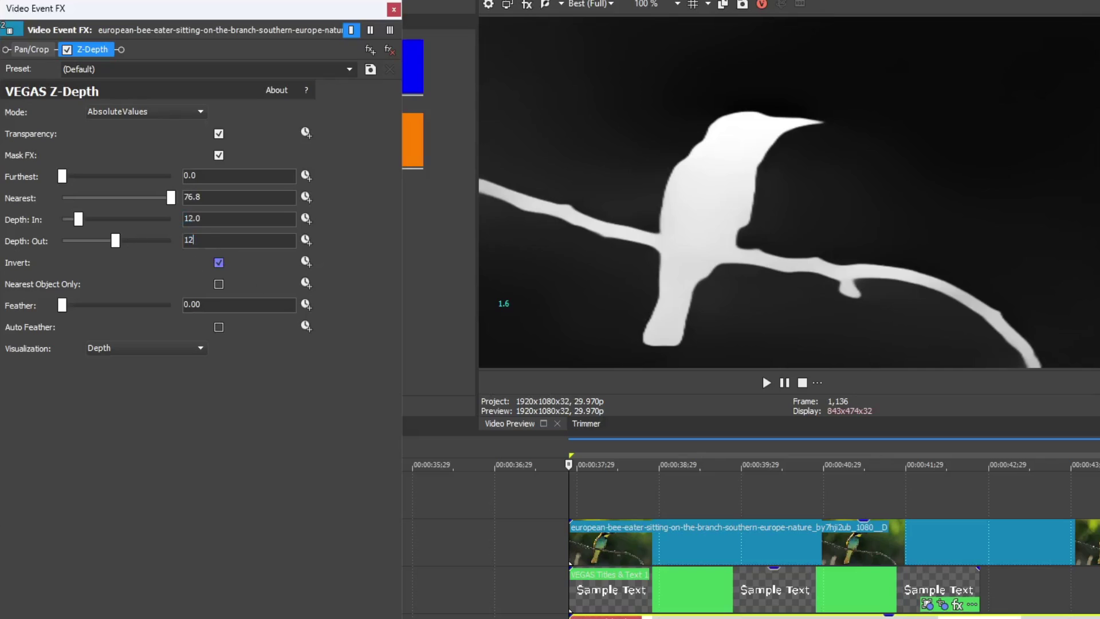
click(103, 349)
click(99, 370)
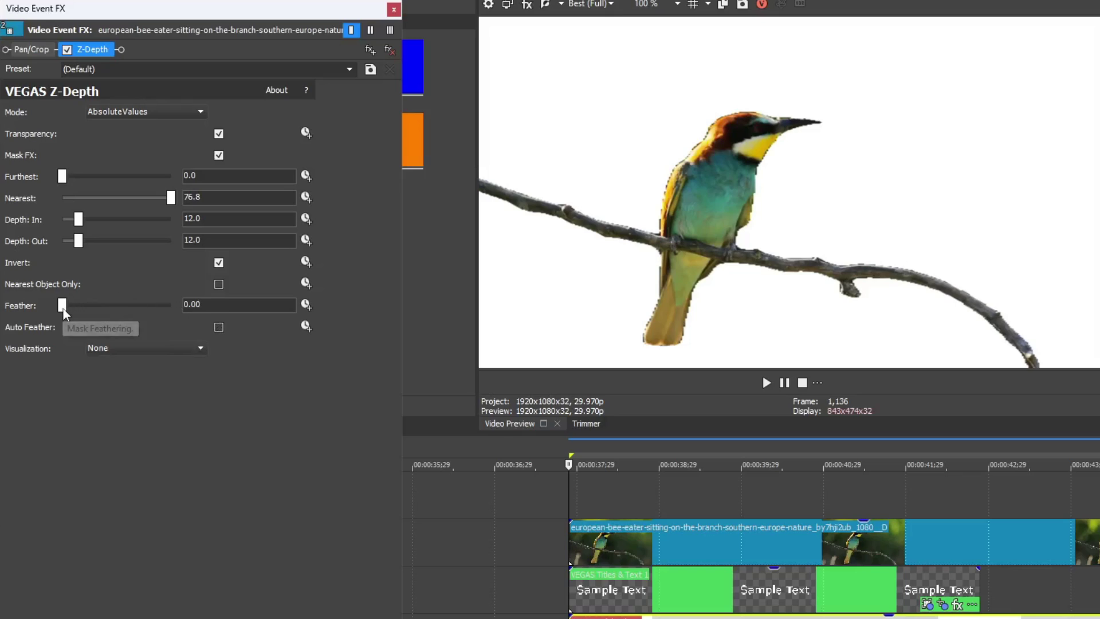
Step: Drag Feather to 0.83 and set Depth In and Depth Out to 11
drag(62, 304, 152, 304)
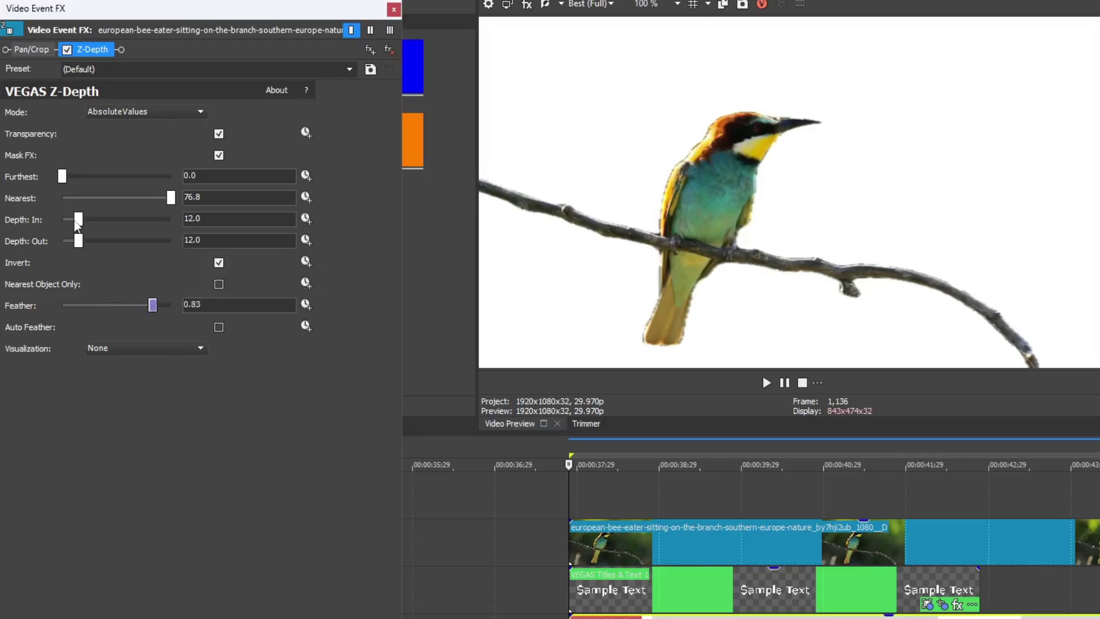
drag(76, 223, 70, 245)
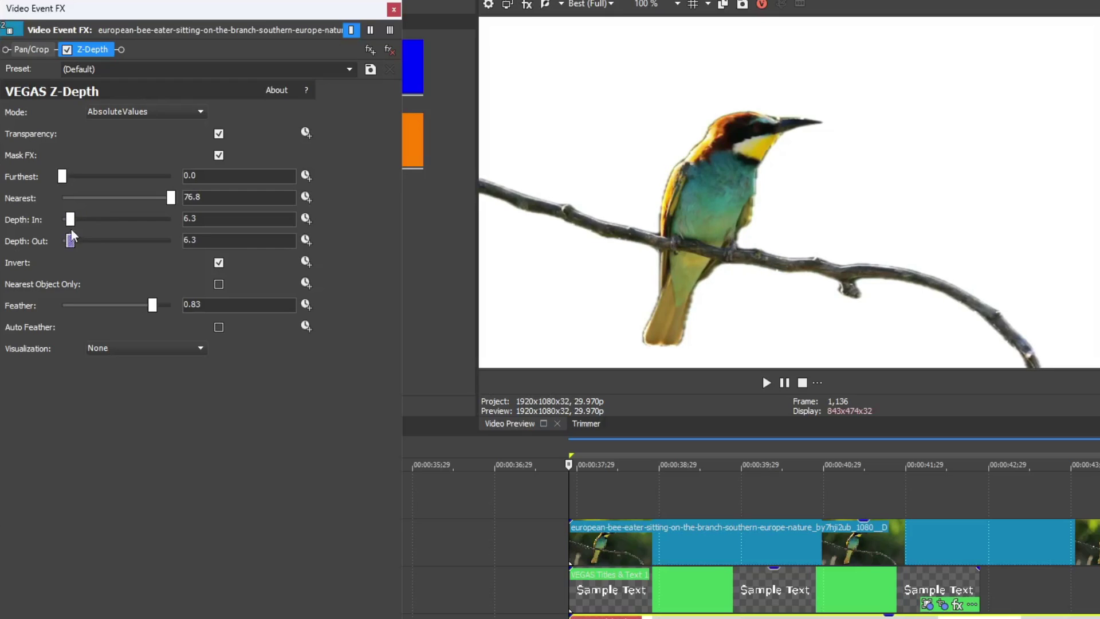
click(79, 219)
click(203, 220)
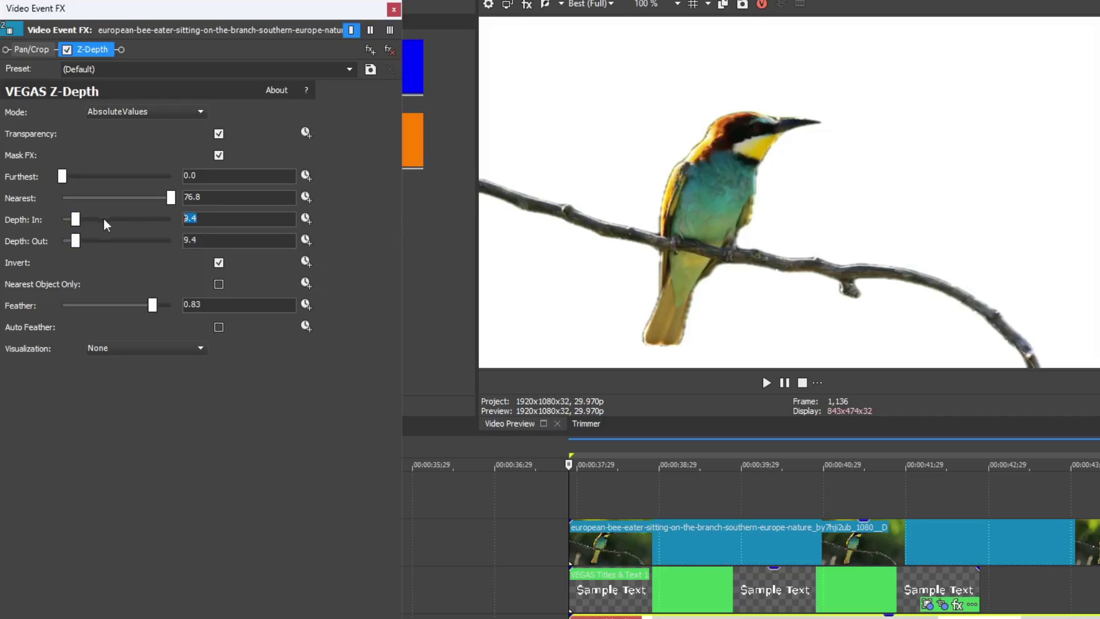
text(11)
key(Tab)
text(11)
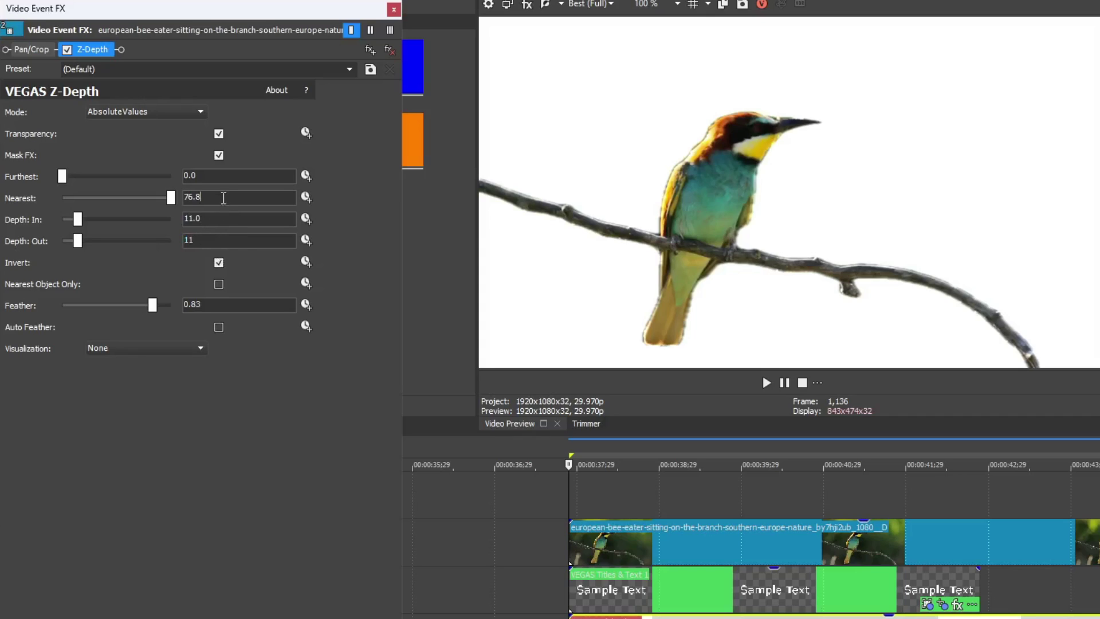
Step: Compare Auto Feather on and off, leaving it unchecked
click(221, 329)
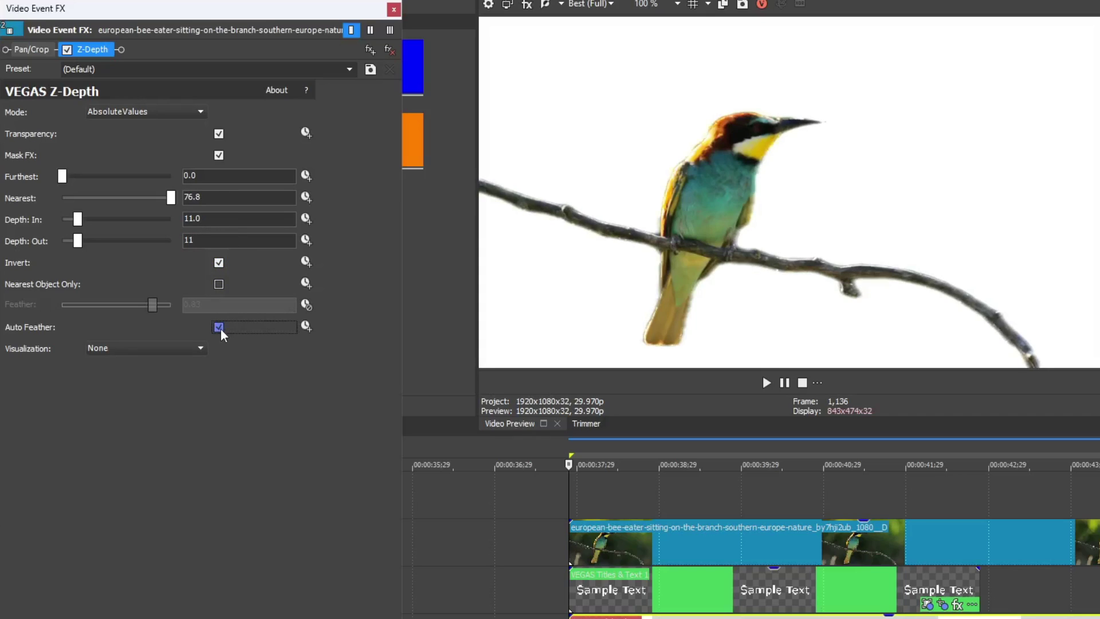
click(221, 329)
click(219, 327)
click(219, 327)
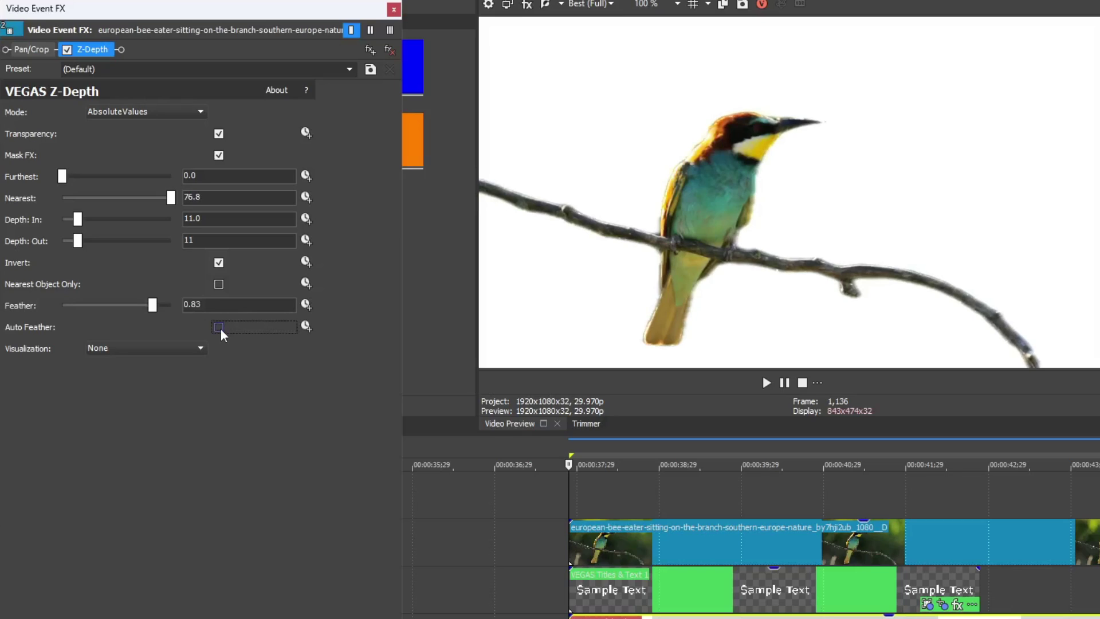